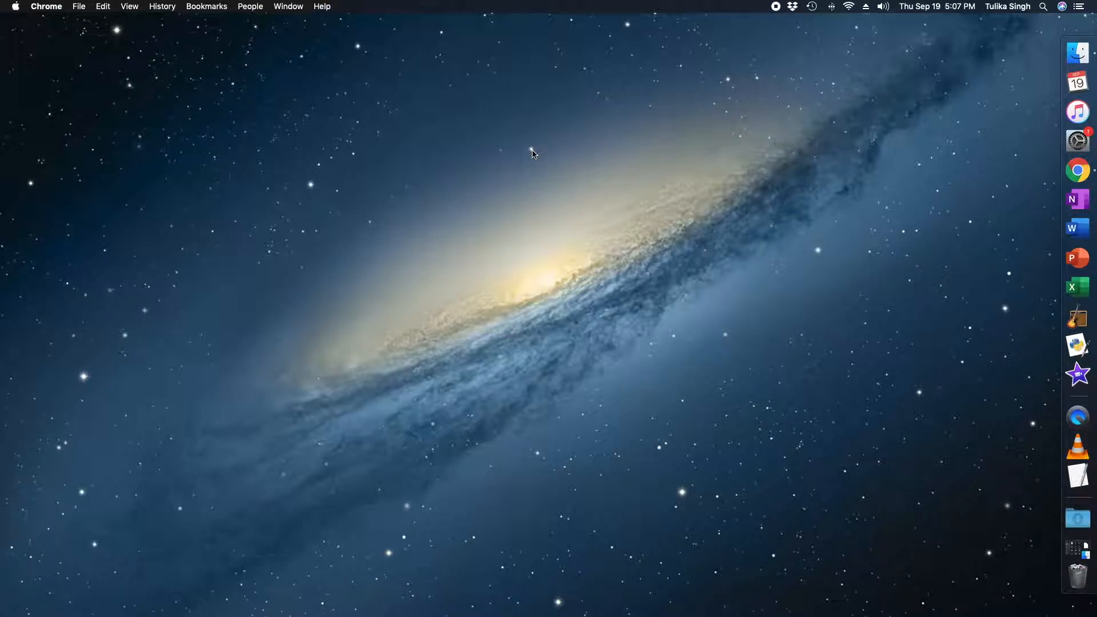
Step: Search Chrome for 'pycharm download' and open the jetbrains.com Download PyCharm page
left_click_drag(532, 152, 681, 496)
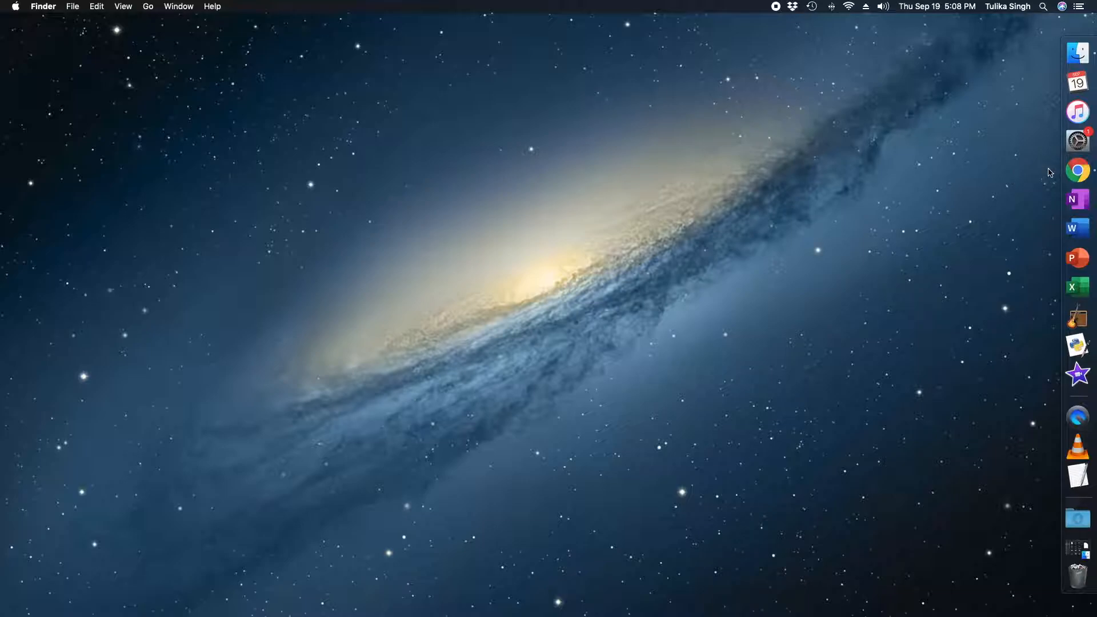
left_click(1076, 171)
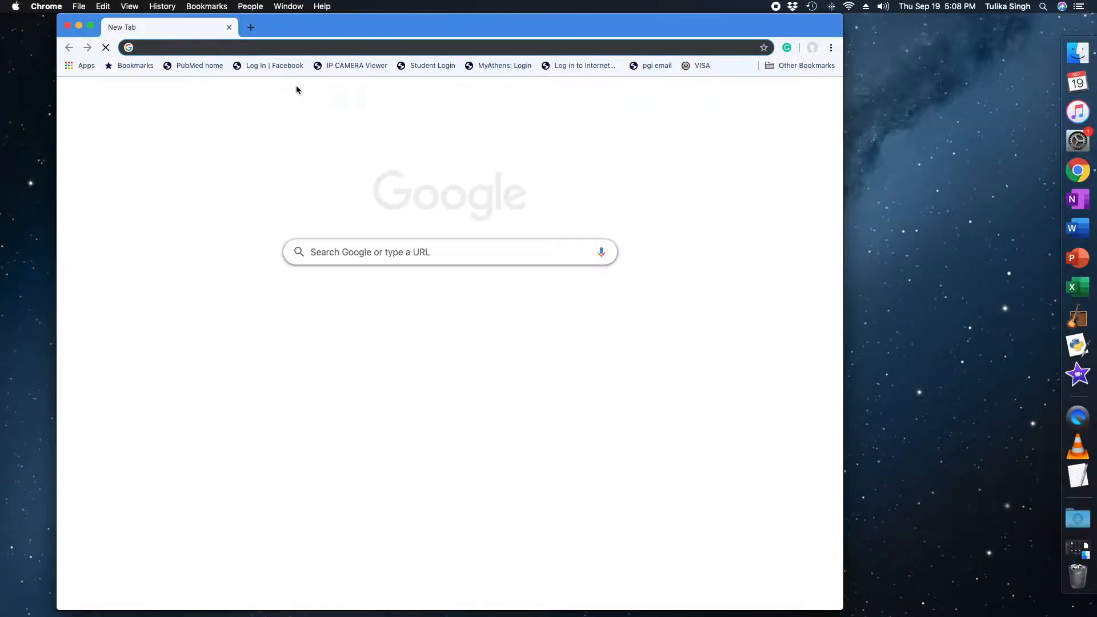
type("py")
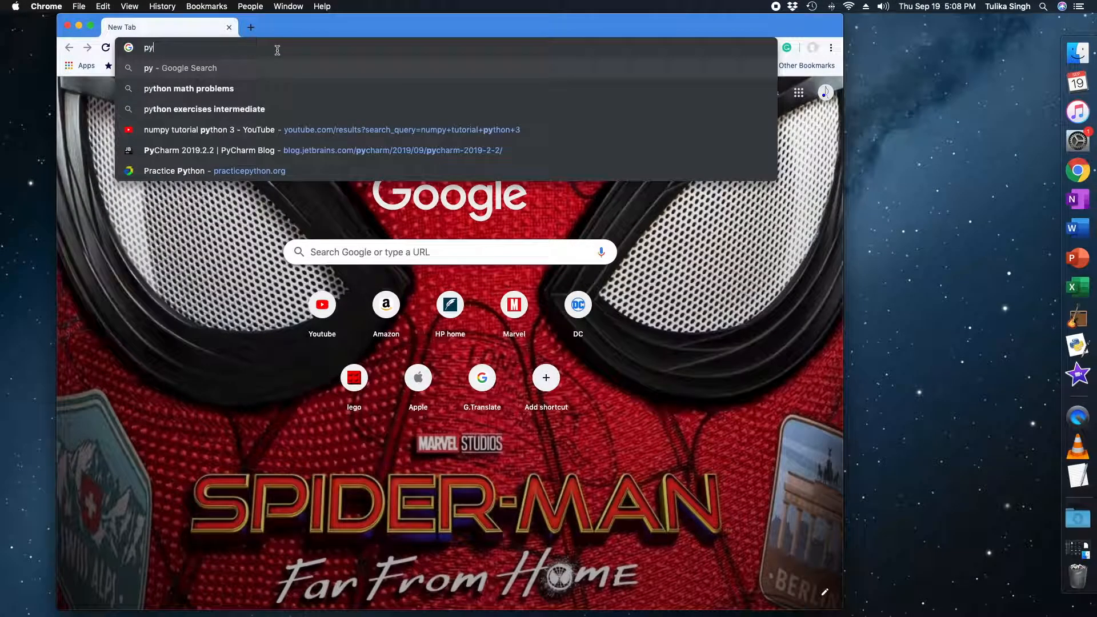
type("charm ")
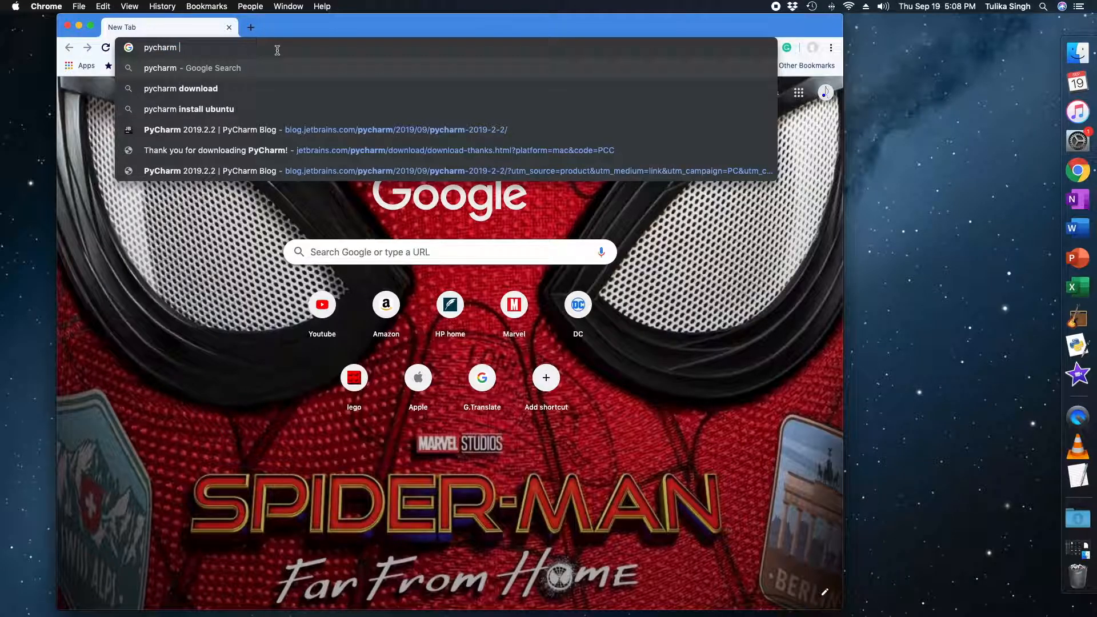
type("download")
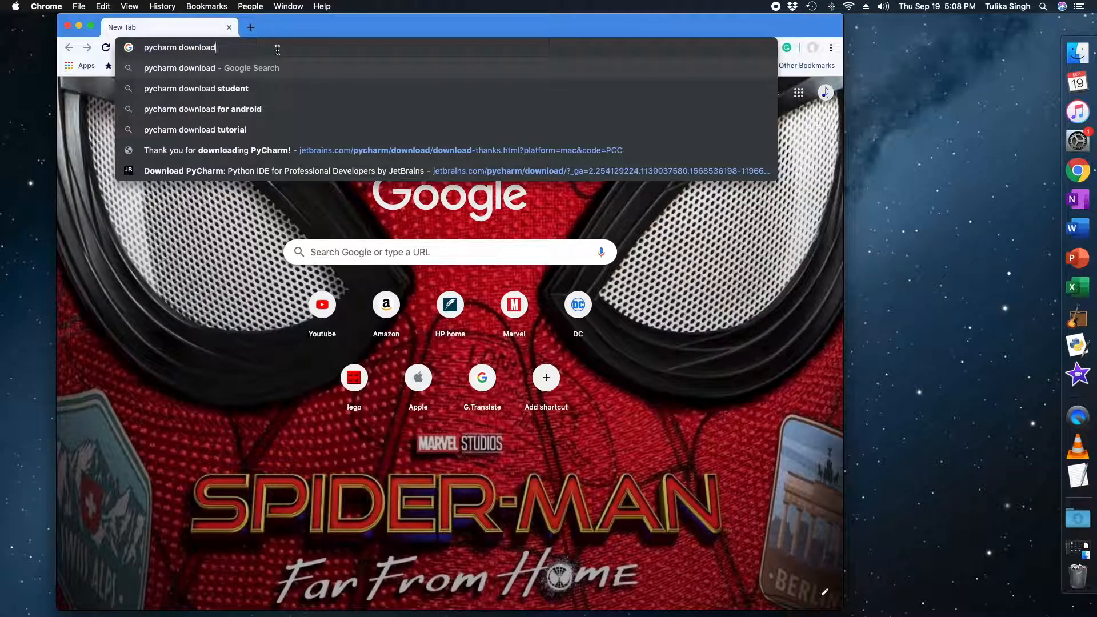
key("Return")
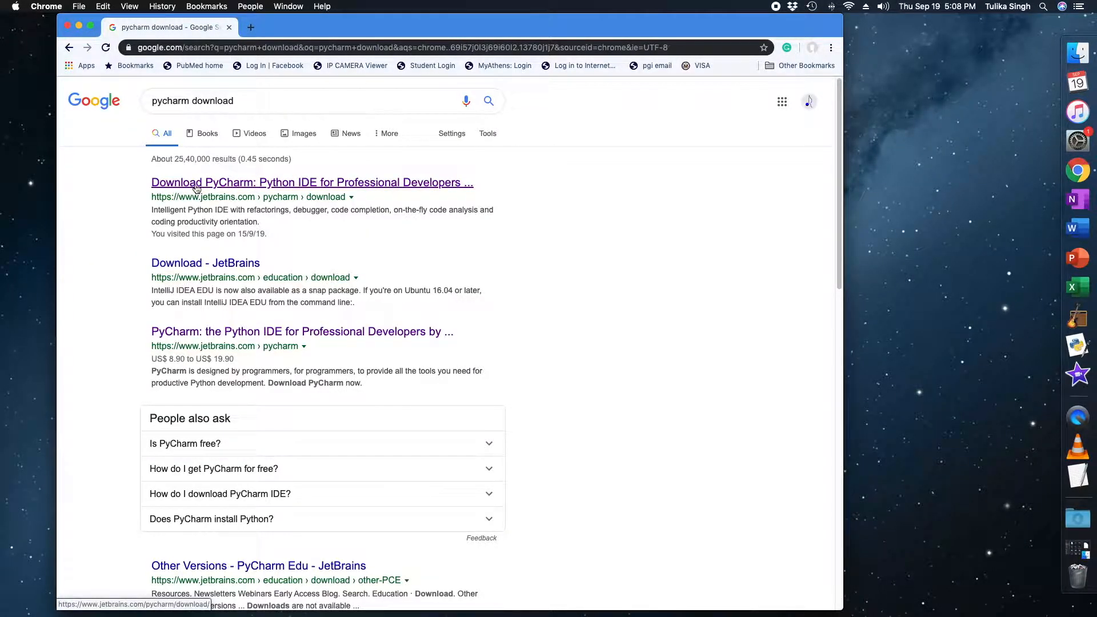
left_click(322, 183)
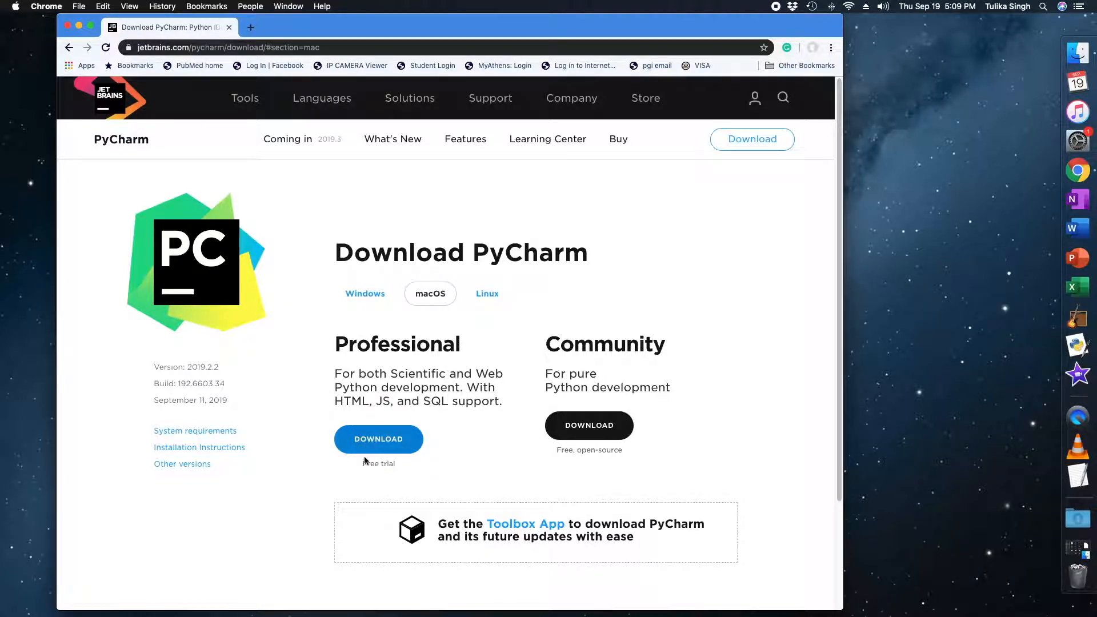
Step: Download the Community edition for macOS, saving the disk image as pycharm.dmg
left_click(568, 429)
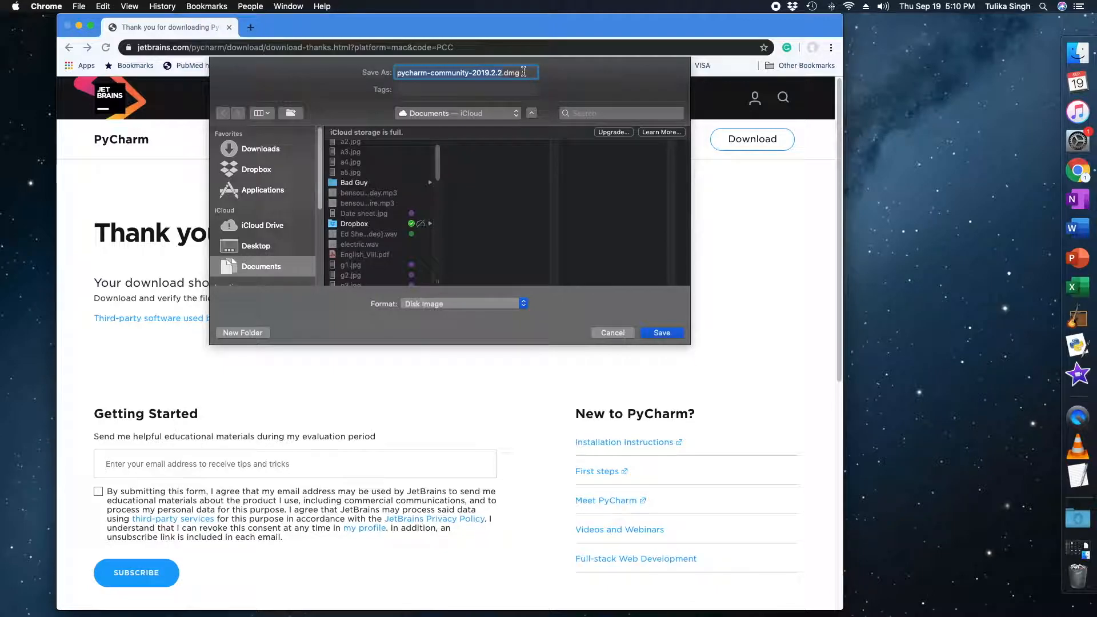
left_click(523, 72)
key("BackSpace")
key("BackSpace")
key("BackSpace")
key("BackSpace")
key("BackSpace")
key("BackSpace")
key("BackSpace")
key("BackSpace")
key("BackSpace")
key("BackSpace")
key("BackSpace")
key("BackSpace")
key("BackSpace")
key("BackSpace")
key("BackSpace")
key("BackSpace")
key("BackSpace")
key("BackSpace")
key("BackSpace")
key("BackSpace")
key("BackSpace")
key("BackSpace")
key("BackSpace")
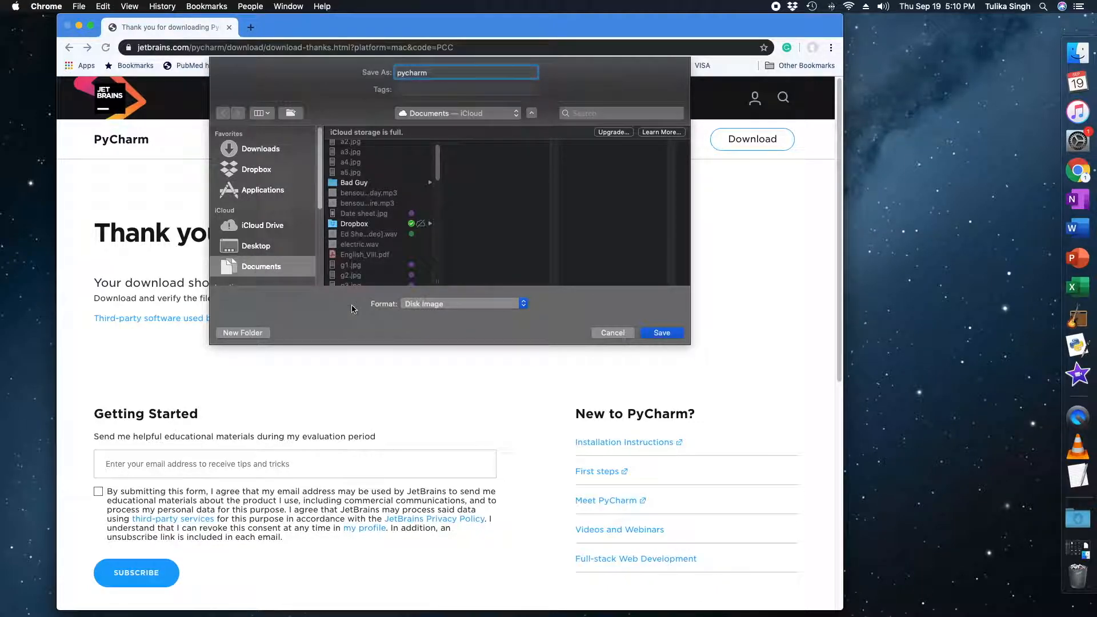
left_click(656, 333)
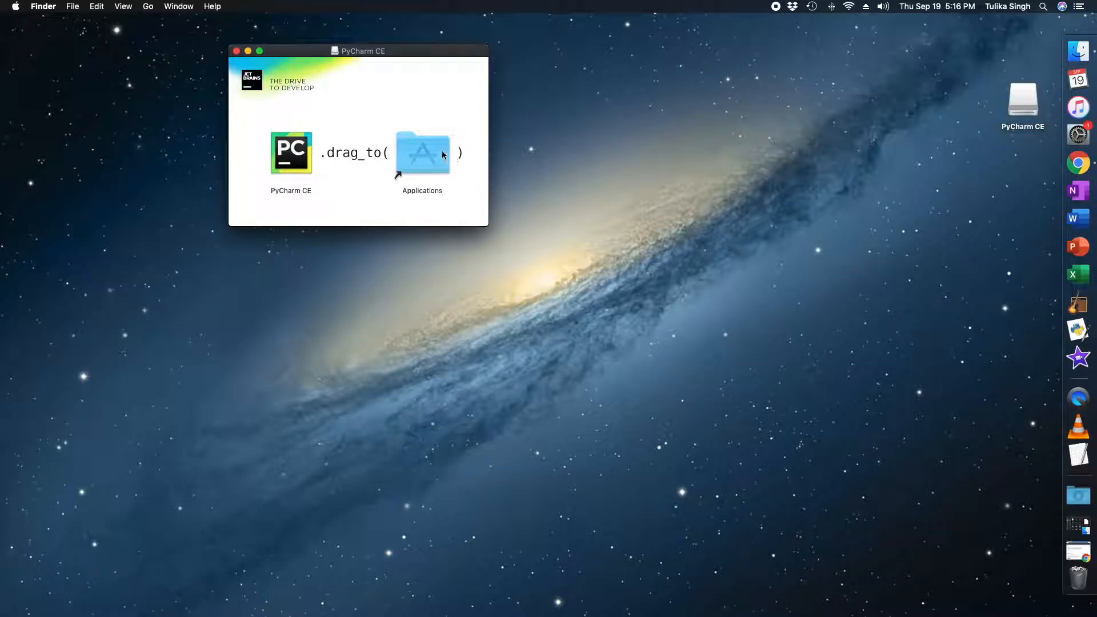
Step: Open PyCharm CE from the disk image window's context menu, then minimise that window
right_click(281, 158)
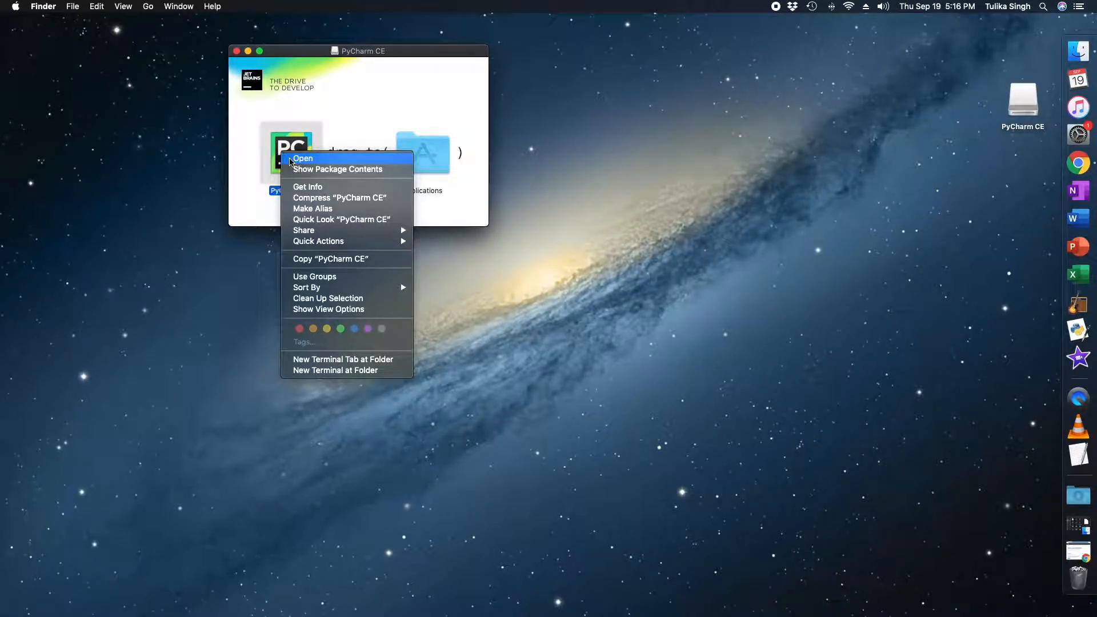
left_click(303, 159)
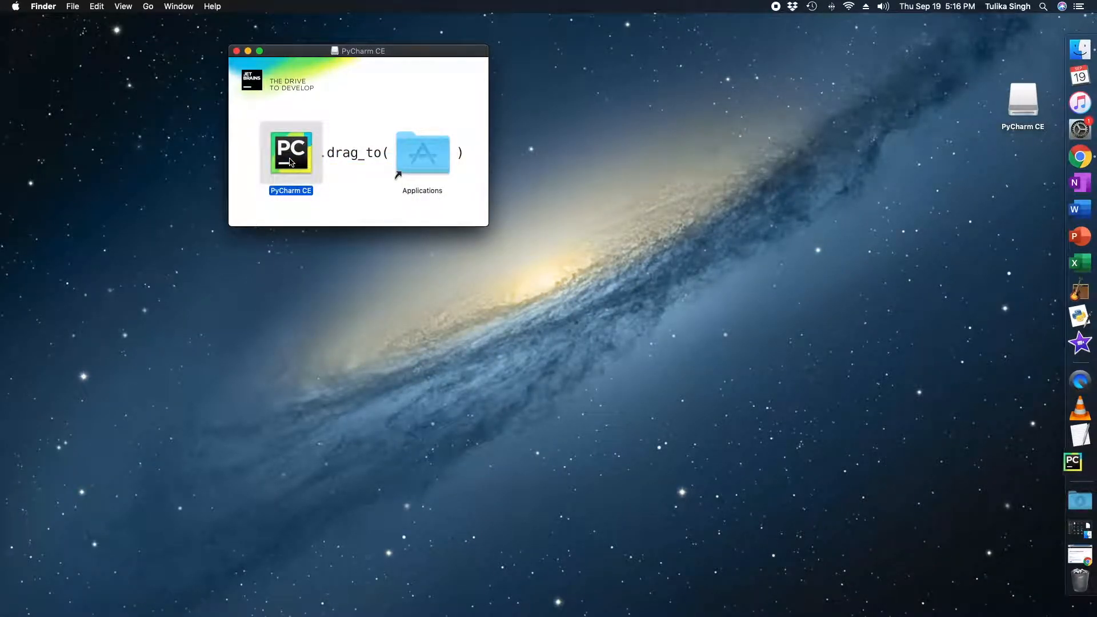
left_click(248, 51)
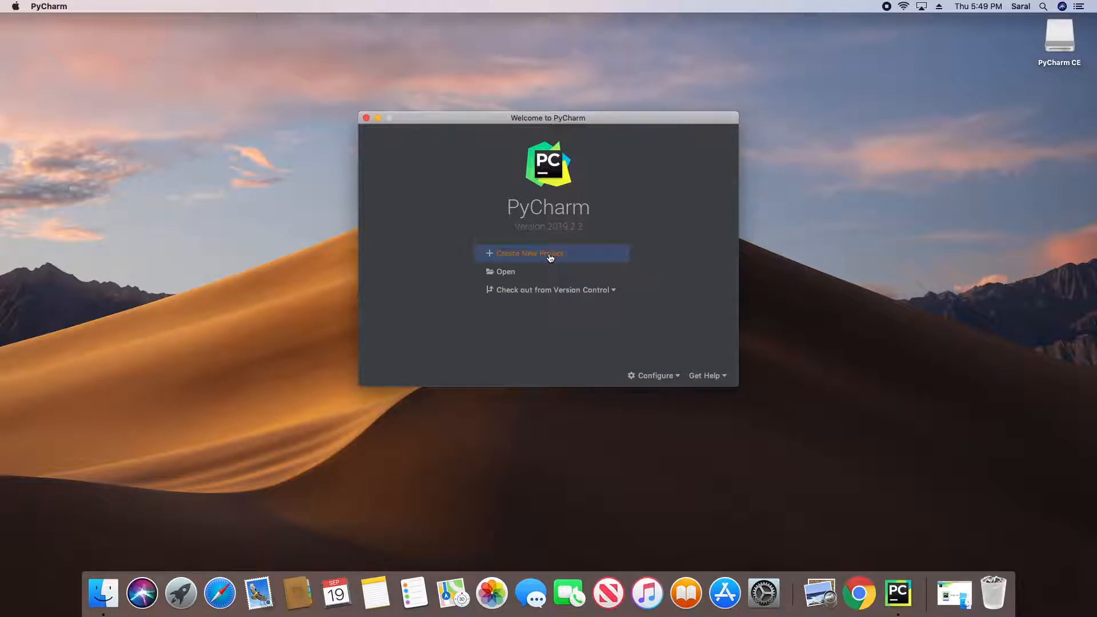
Step: From Configure > Preferences, show all project interpreters for new projects
left_click(657, 376)
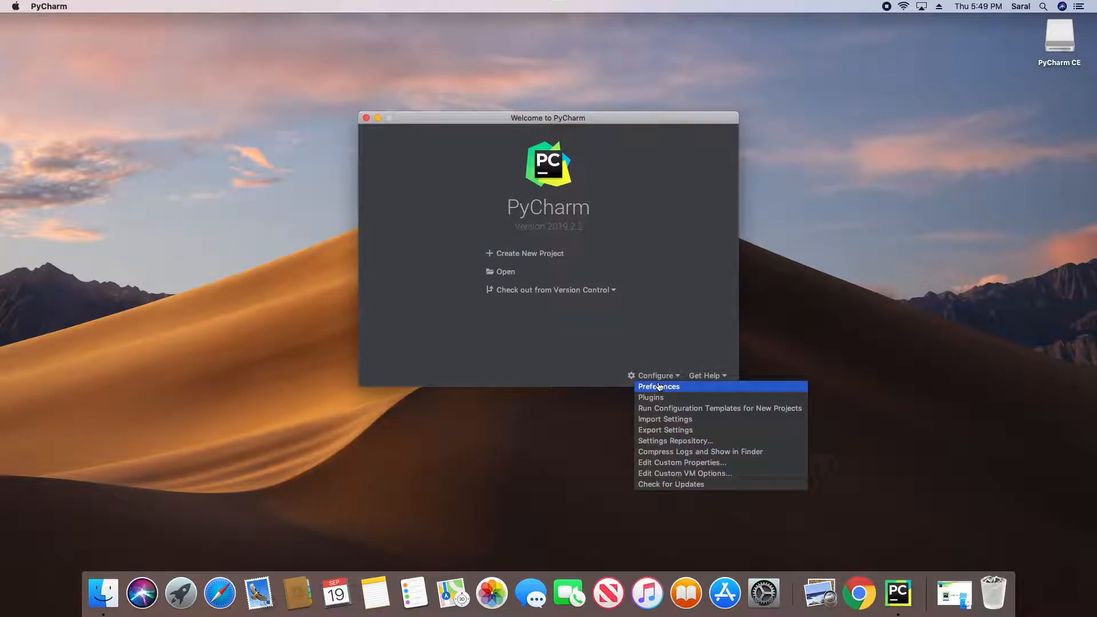
left_click(660, 388)
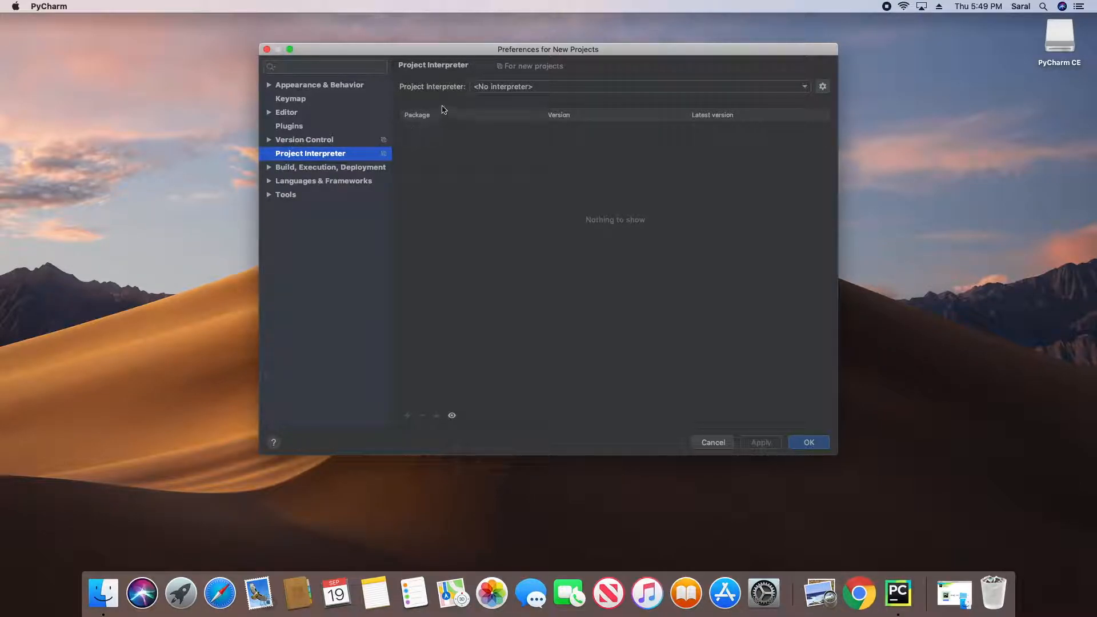
left_click(692, 89)
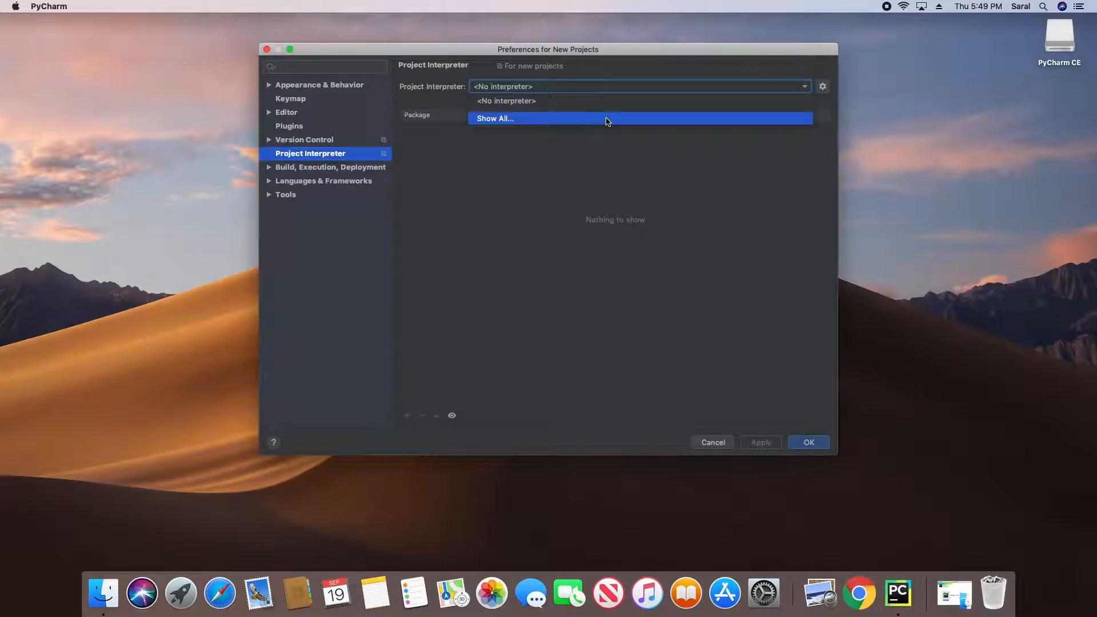
left_click(607, 122)
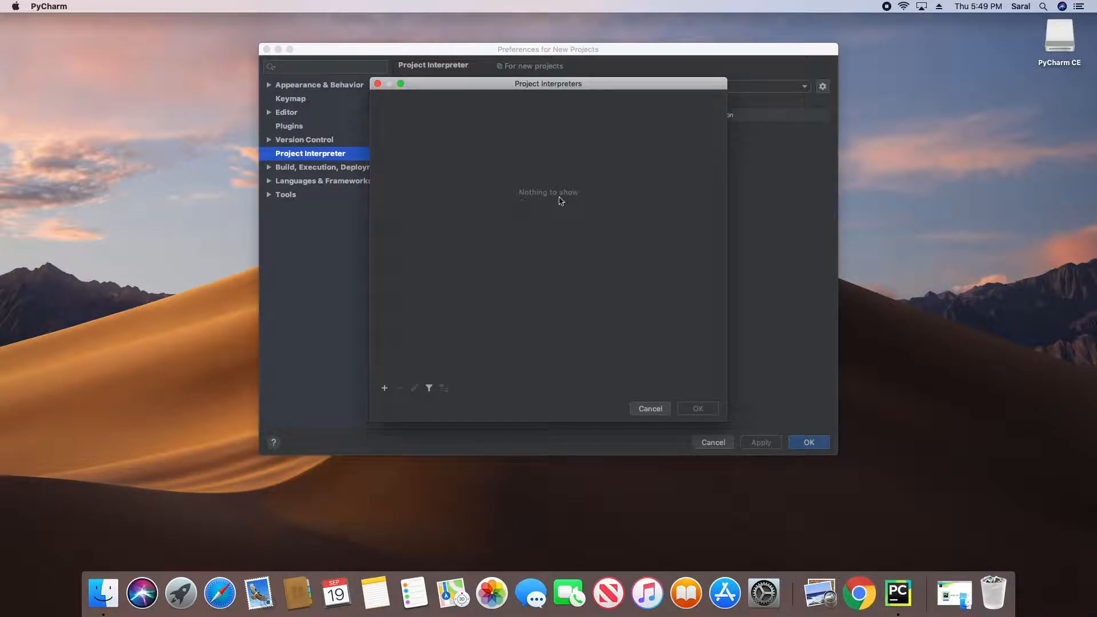
Step: Add an interpreter from an existing Virtualenv environment and browse for its executable
left_click(385, 389)
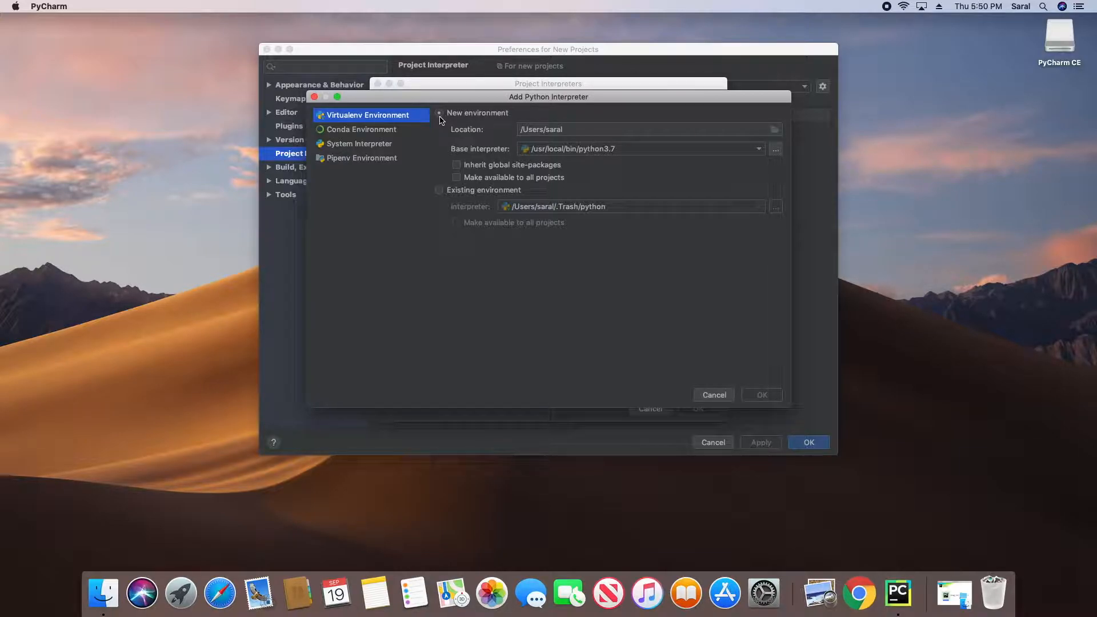
left_click(439, 191)
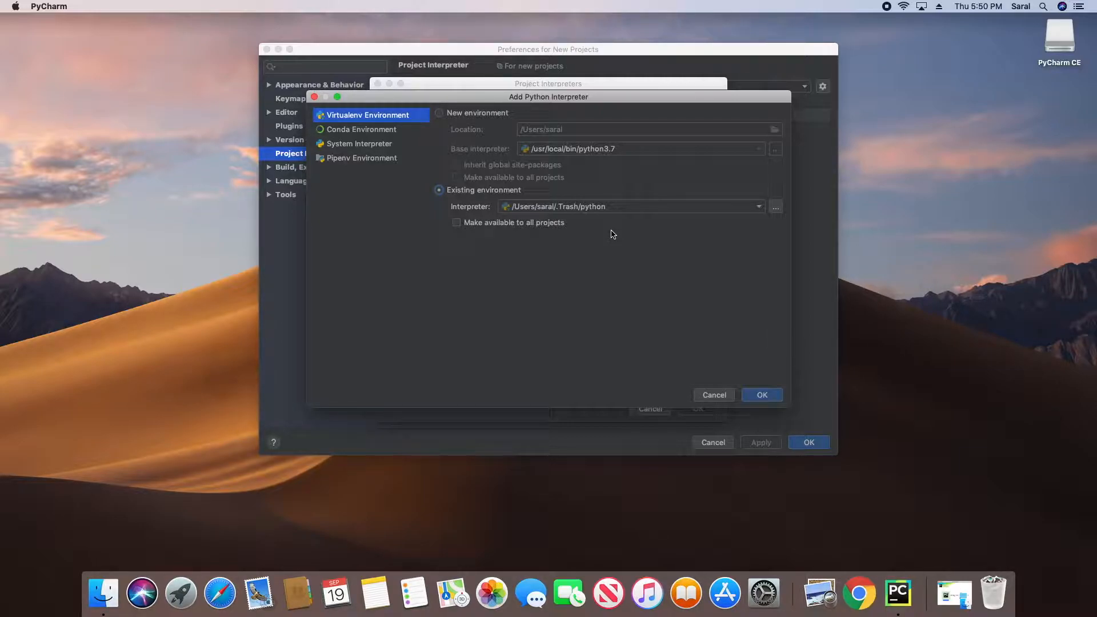
left_click(780, 211)
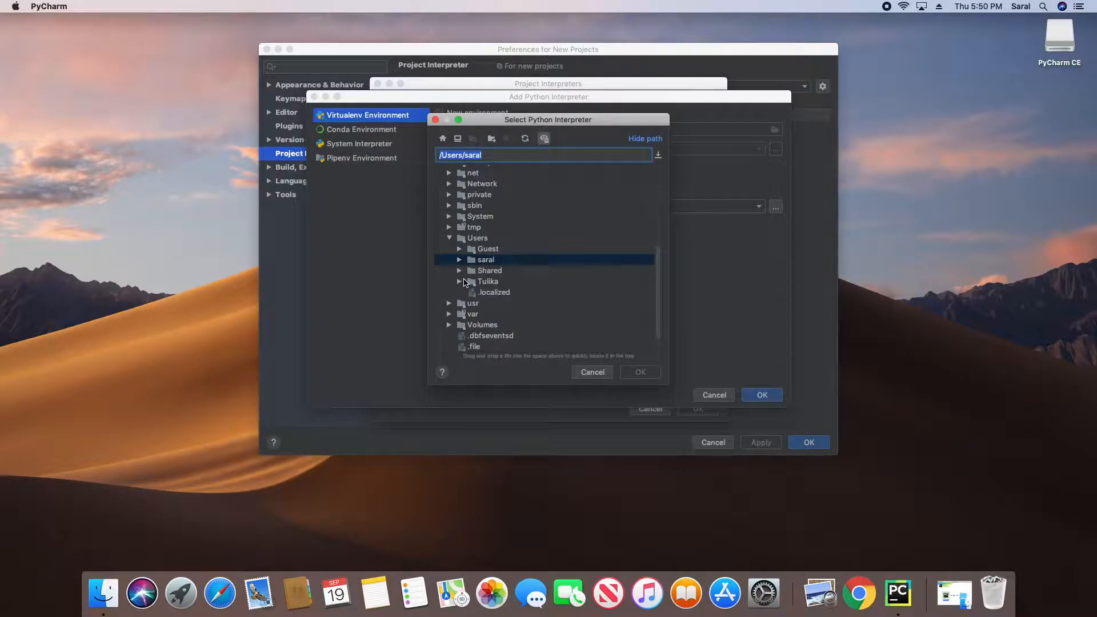
Step: Navigate to /usr/local/bin and select the python3.7 executable
scroll(466, 283, "down", 2)
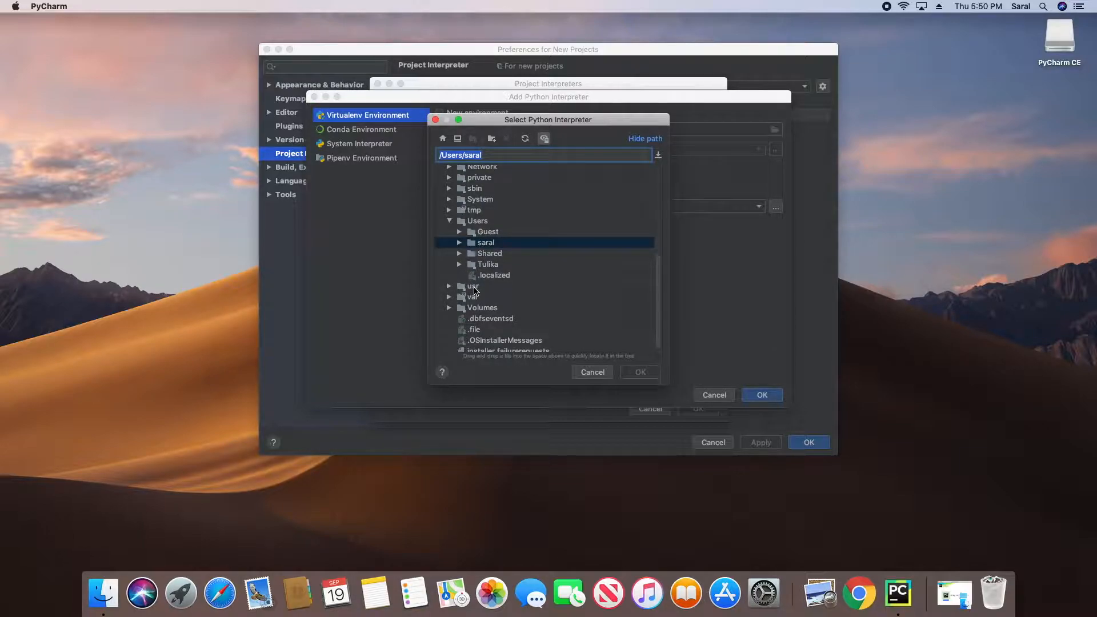
left_click(474, 286)
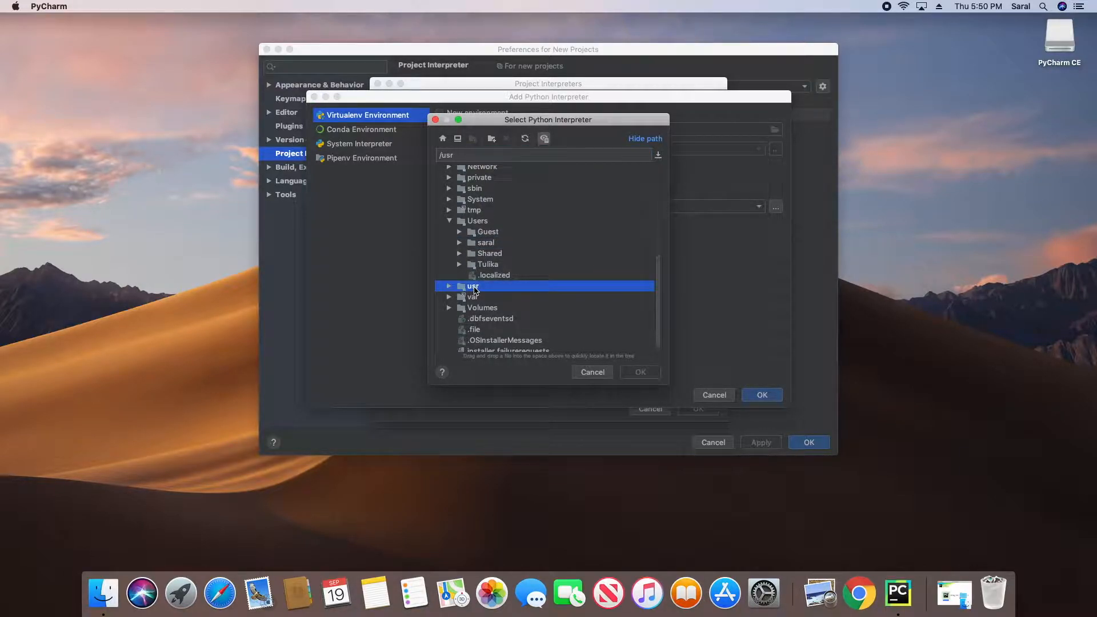
left_click(449, 289)
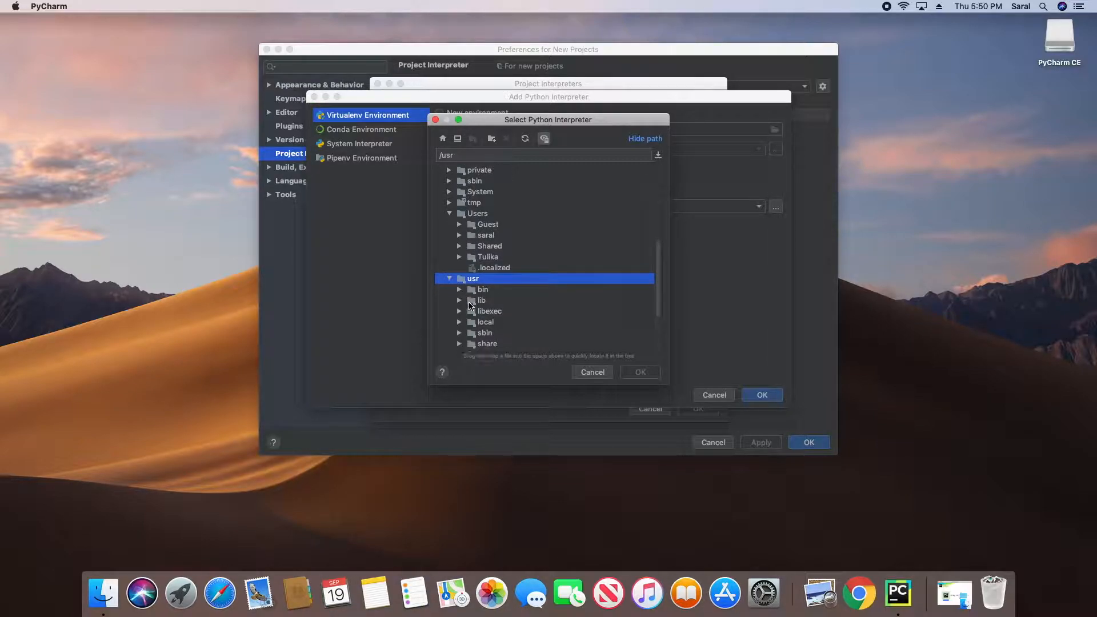
left_click(475, 315)
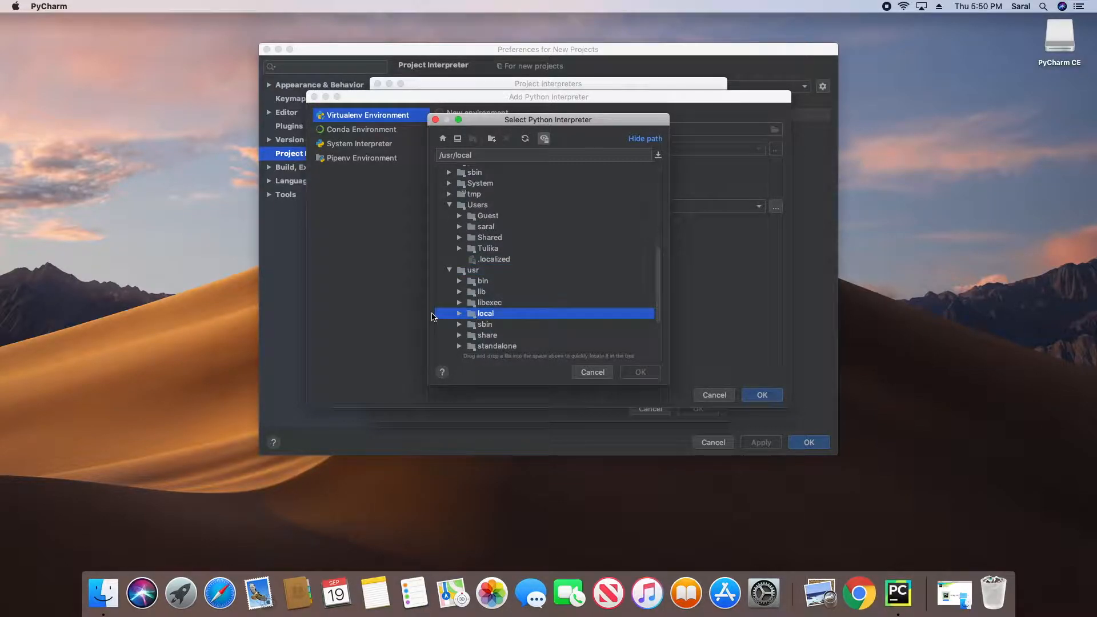
left_click(459, 314)
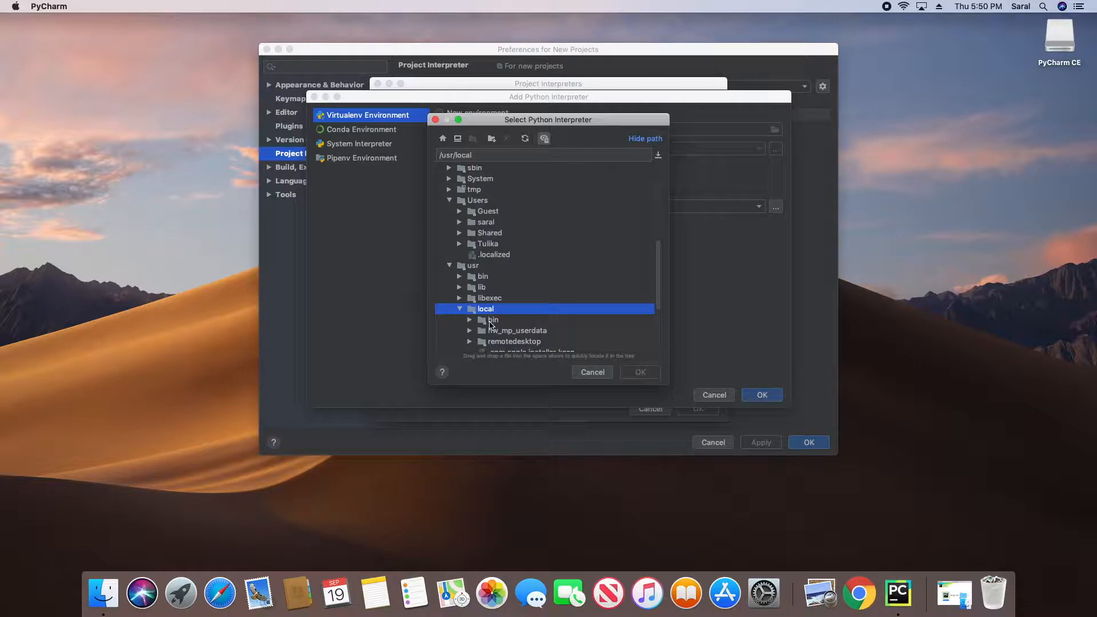
left_click(470, 320)
scroll(485, 334, "down", 3)
scroll(483, 334, "down", 3)
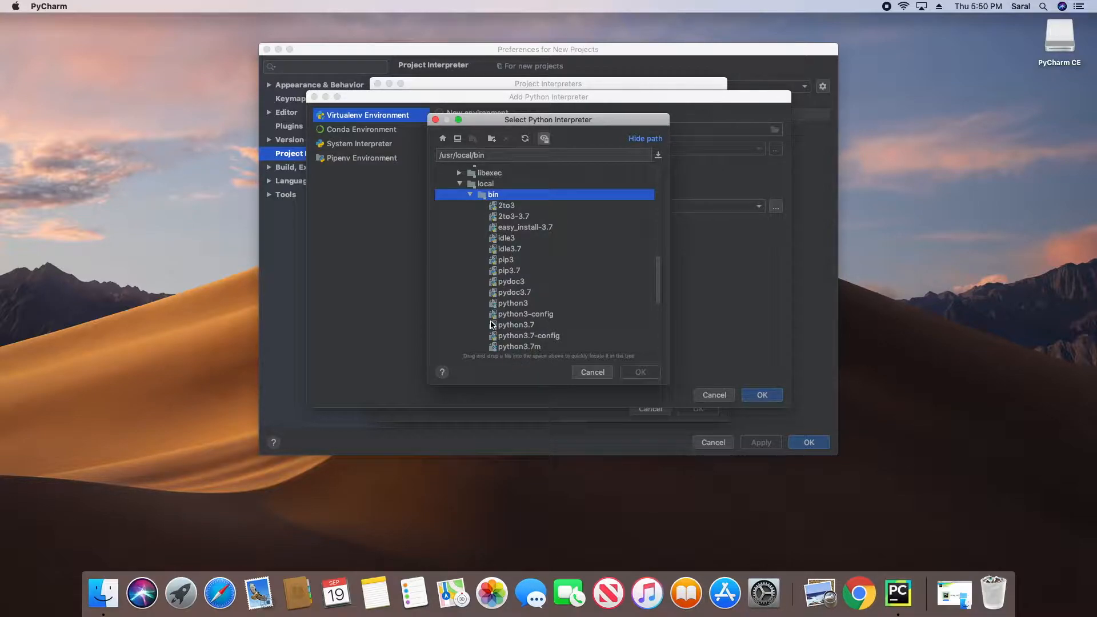
scroll(506, 325, "down", 1)
scroll(506, 325, "down", 1)
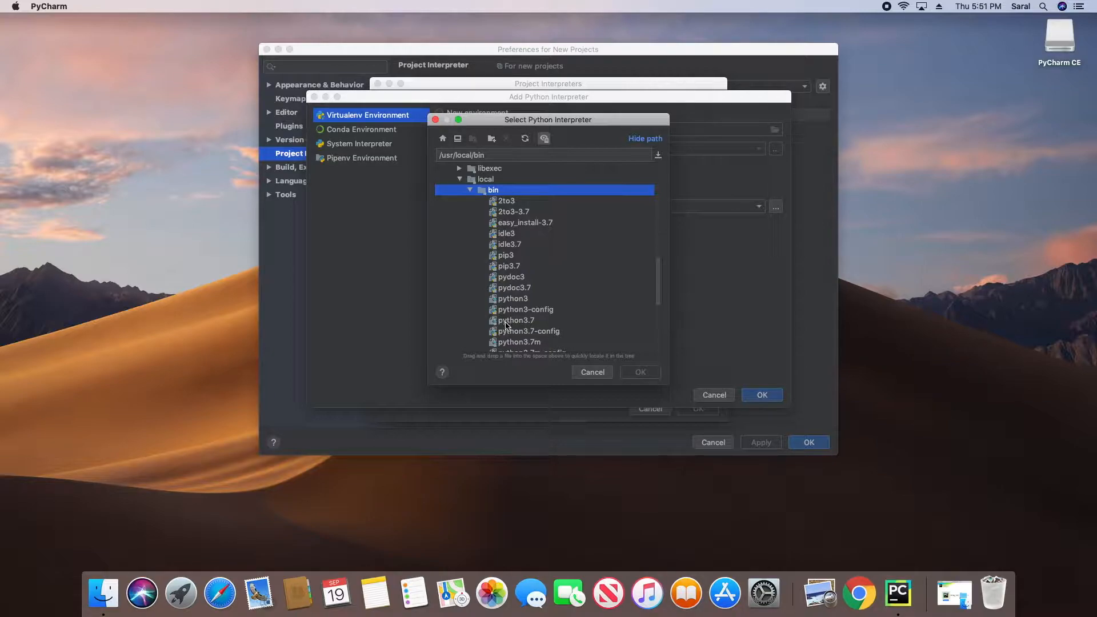
left_click(506, 323)
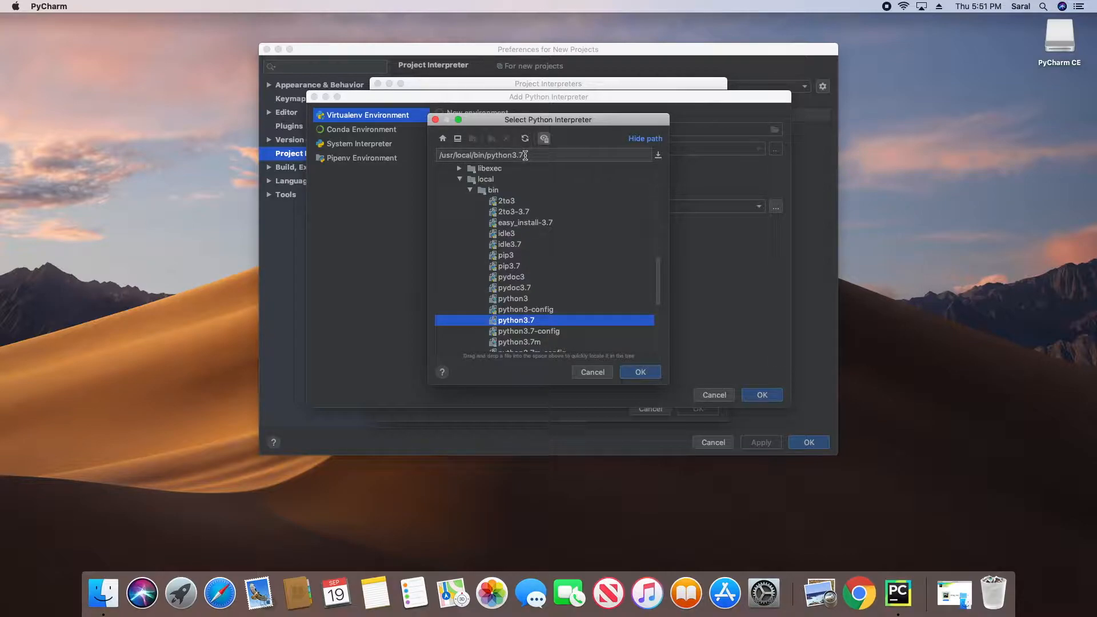
Step: Confirm Python 3.7 in each interpreter dialog and apply it in Preferences for New Projects
left_click(644, 372)
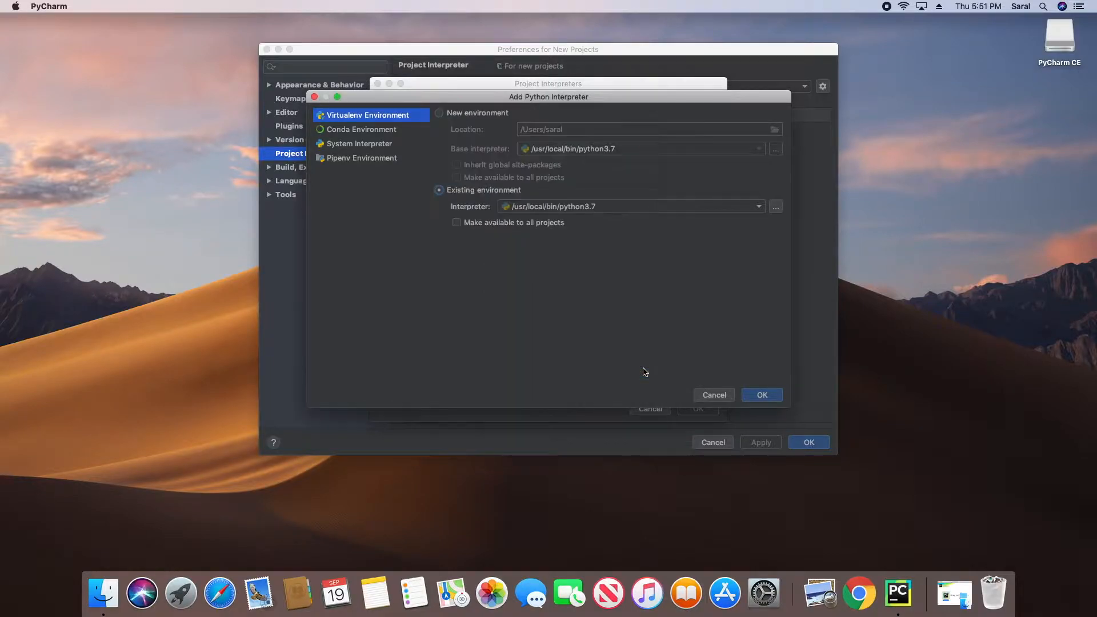
left_click(769, 399)
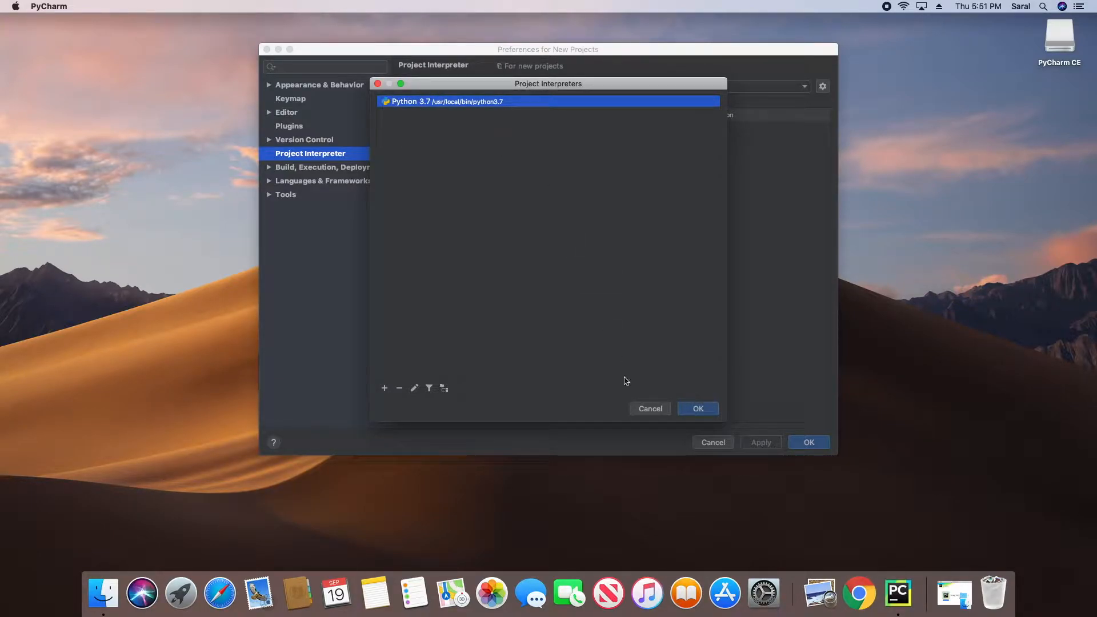
left_click(691, 411)
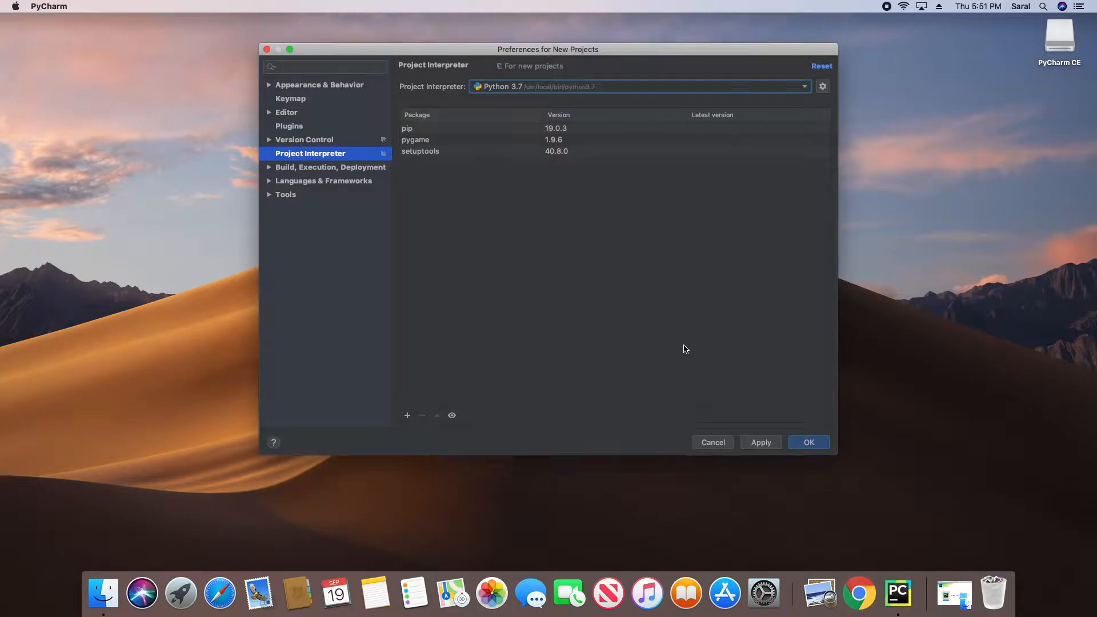
left_click(761, 447)
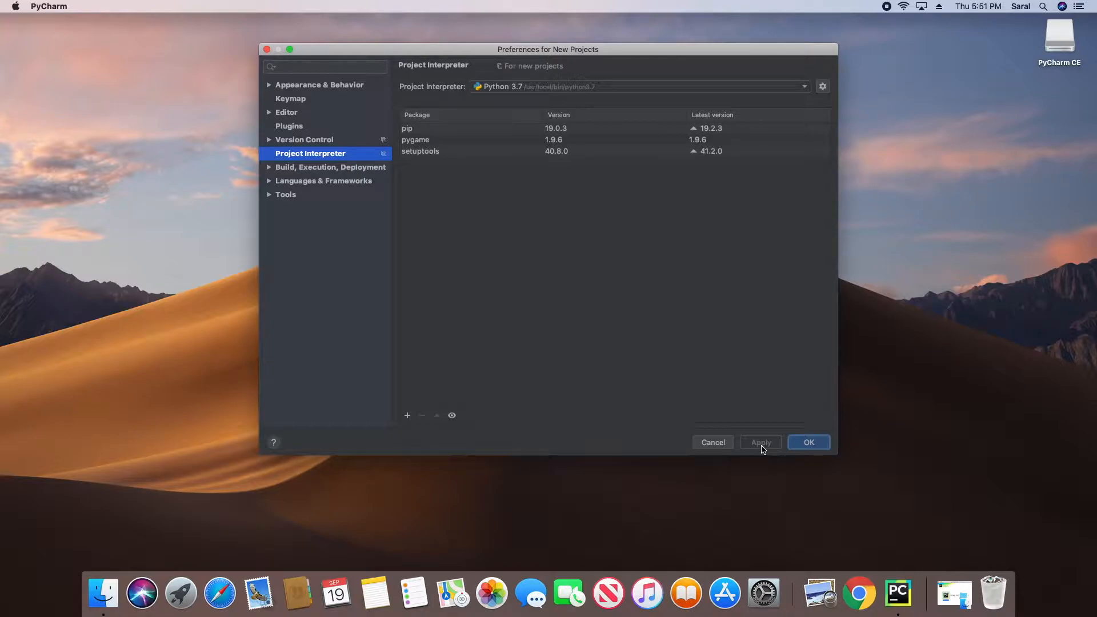
left_click(808, 442)
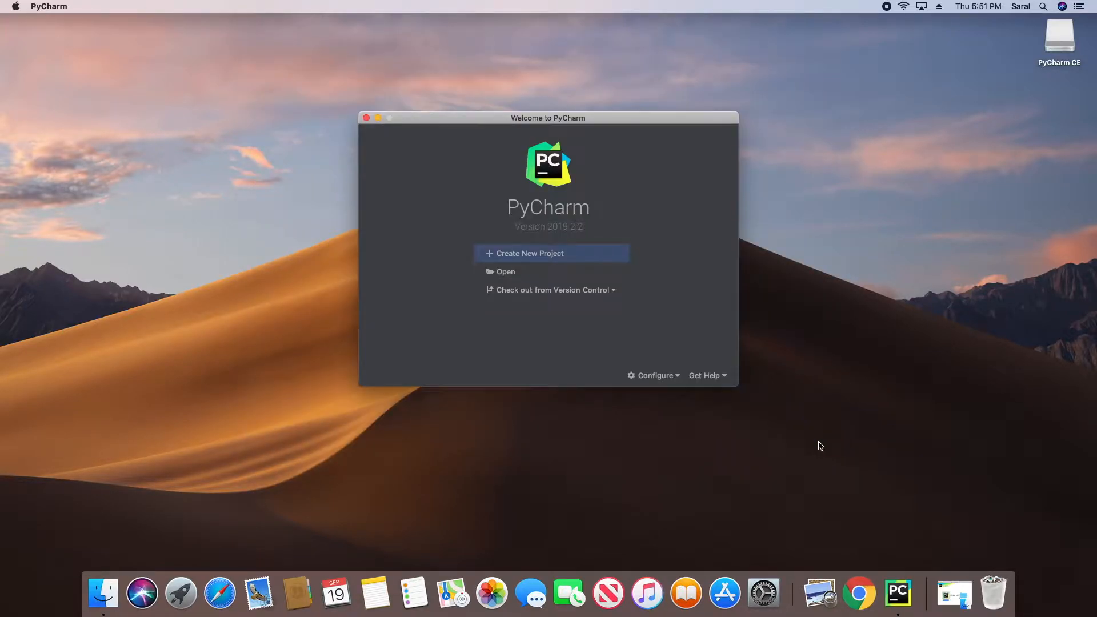
Step: Create the project at PycharmProjects/tutorial, keeping the existing Python 3.7 interpreter
left_click(517, 256)
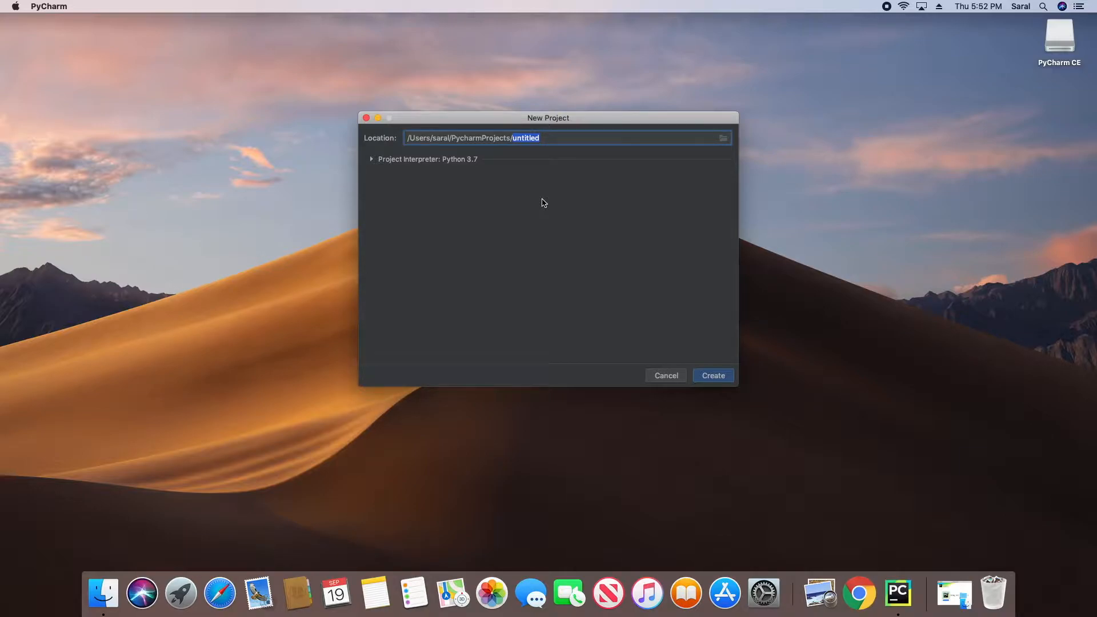
type("tutoria")
left_click(371, 160)
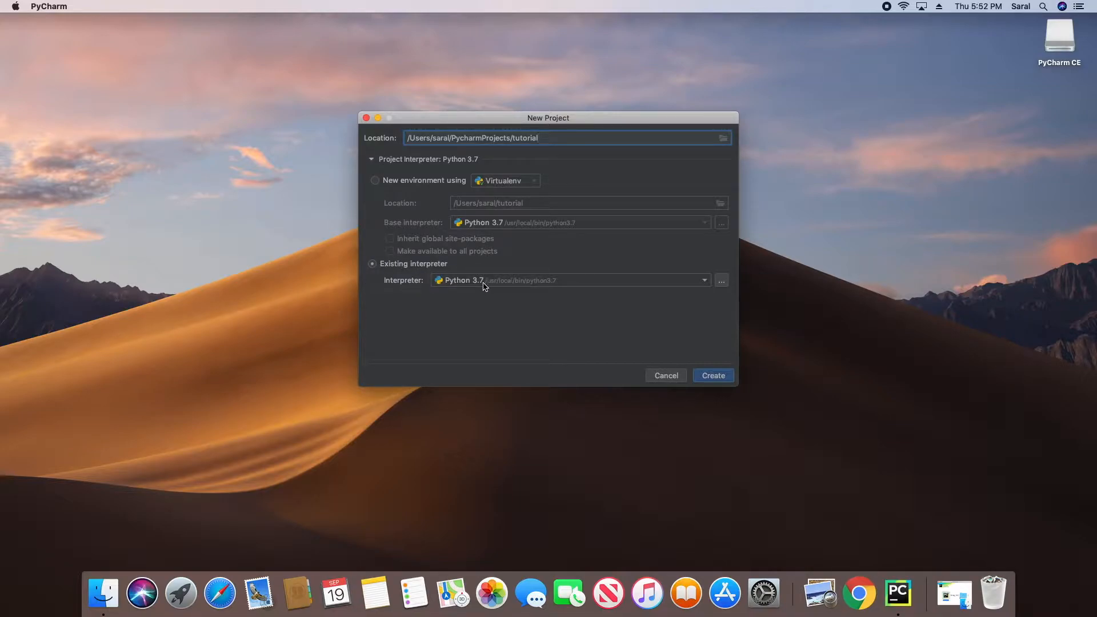
left_click(721, 379)
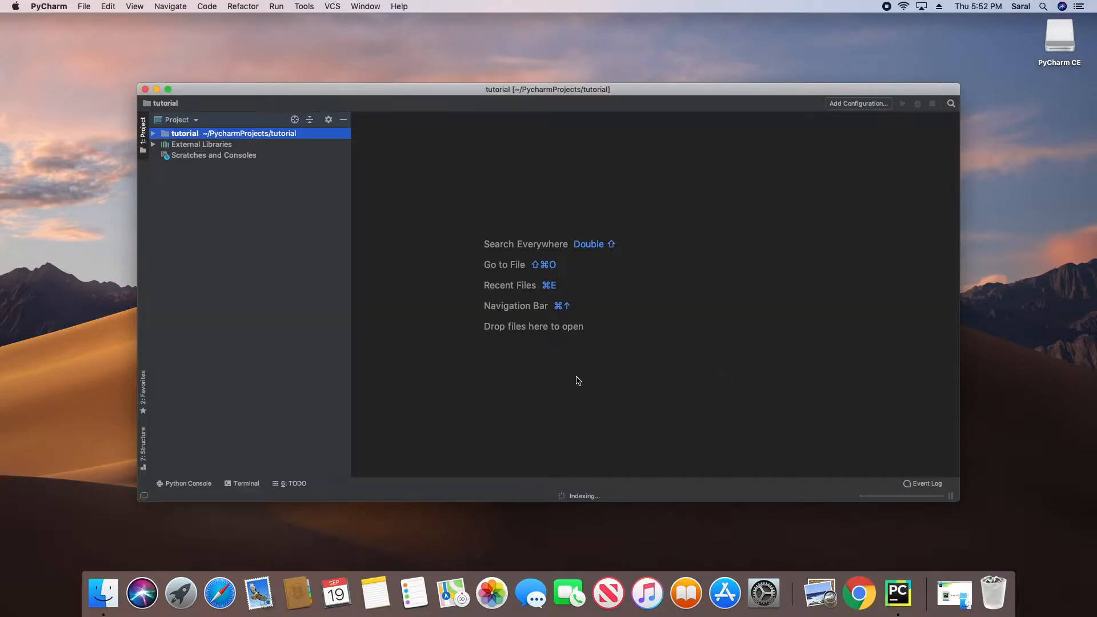
Step: Make the project window full screen and choose New > Python File on the tutorial folder
left_click(169, 90)
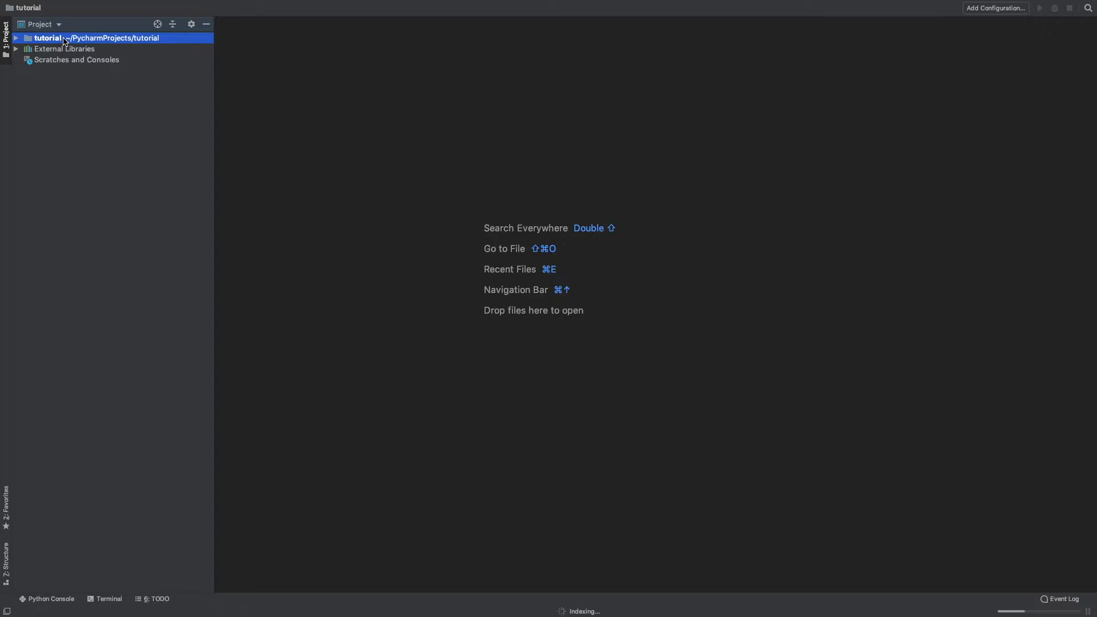
right_click(64, 41)
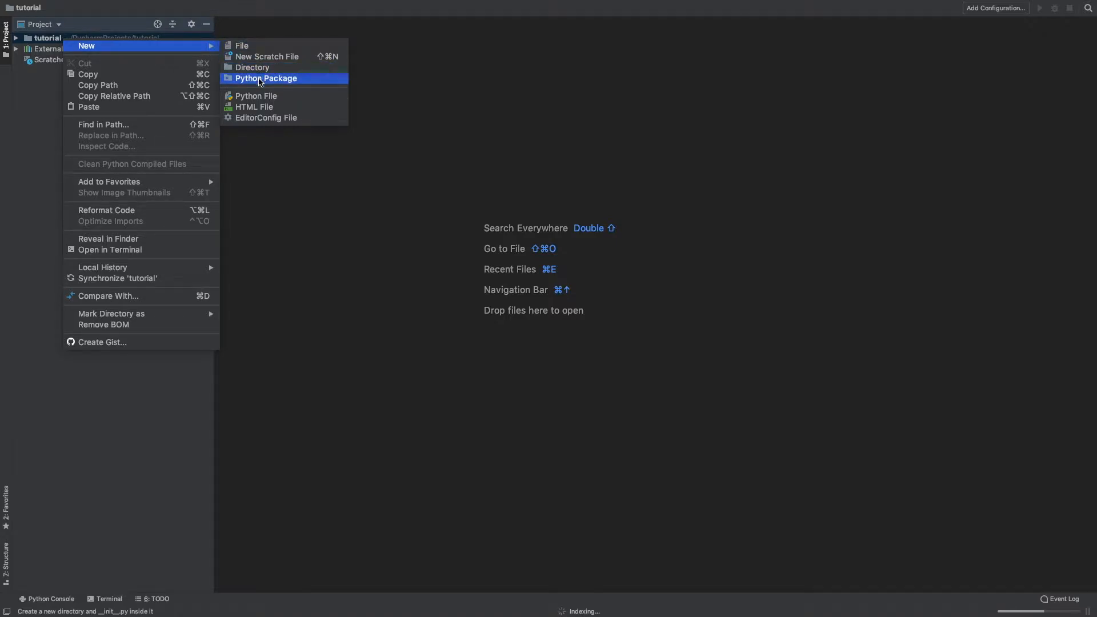
left_click(257, 101)
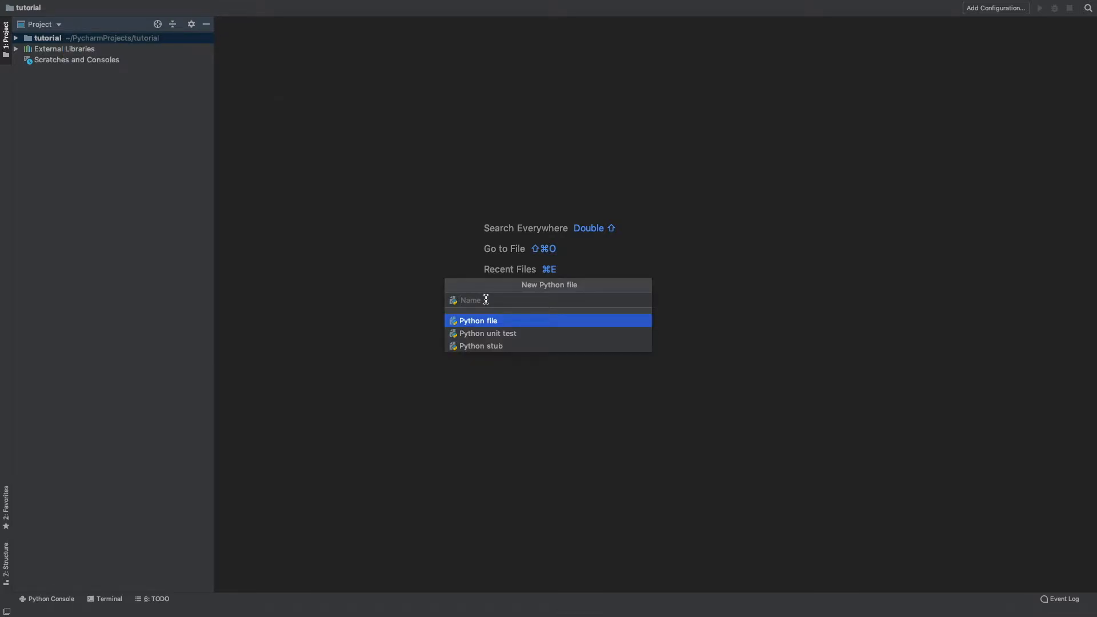
Step: Create test.py, clear the stray characters from line 1, and exit full screen
type("test")
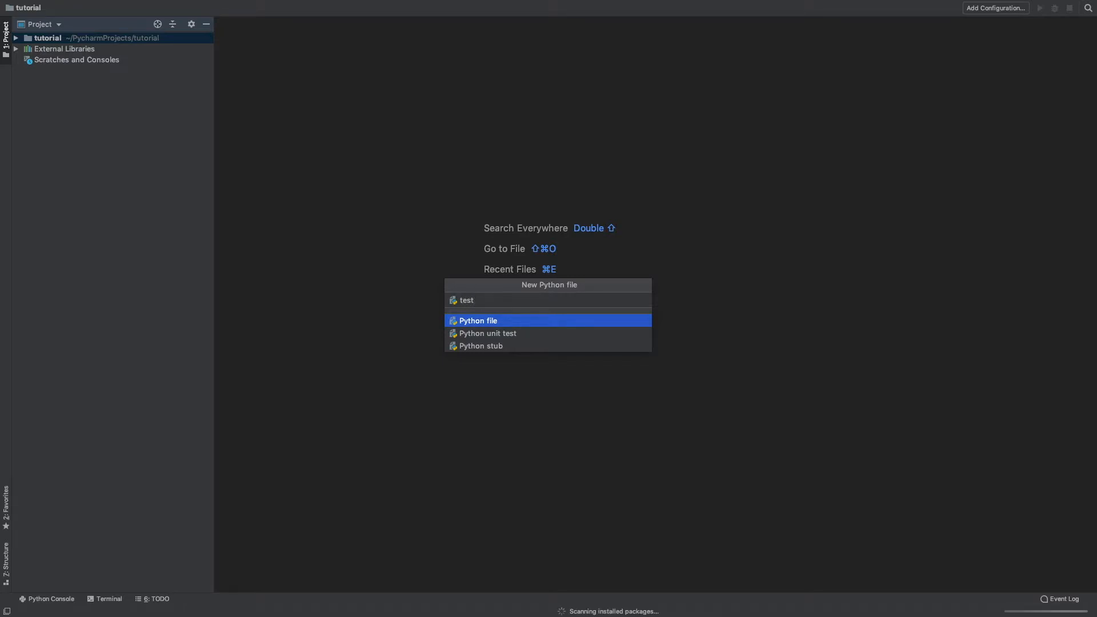
key("Return")
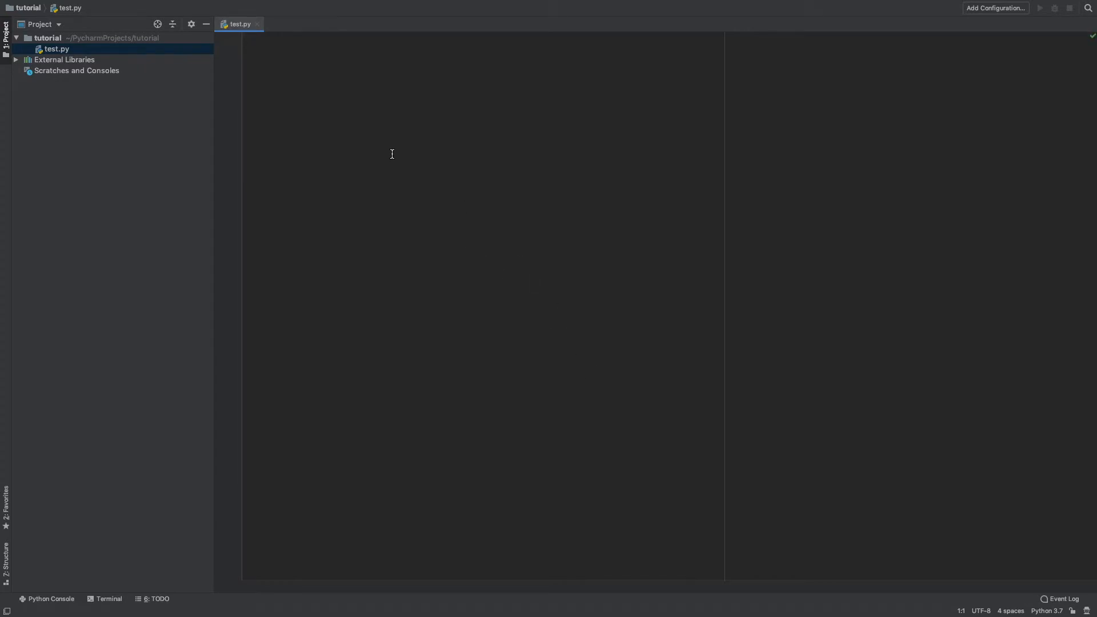
type("bnhjhgjhg")
key("BackSpace")
key("BackSpace")
key("BackSpace")
key("BackSpace")
key("BackSpace")
key("BackSpace")
key("BackSpace")
key("BackSpace")
key("BackSpace")
mouse_move(45, 3)
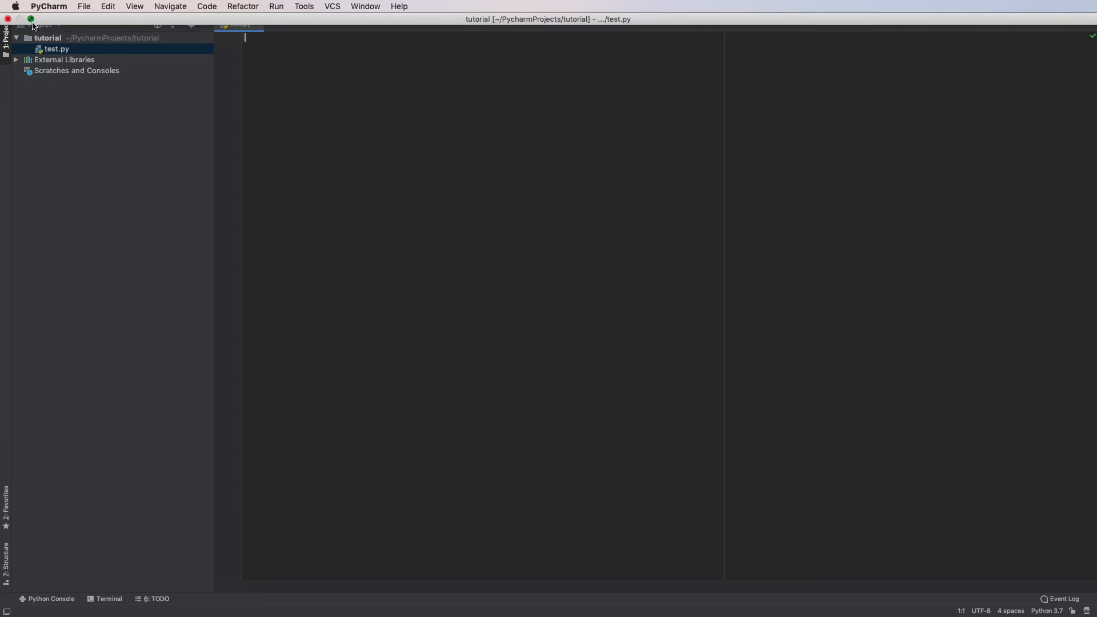
left_click(31, 19)
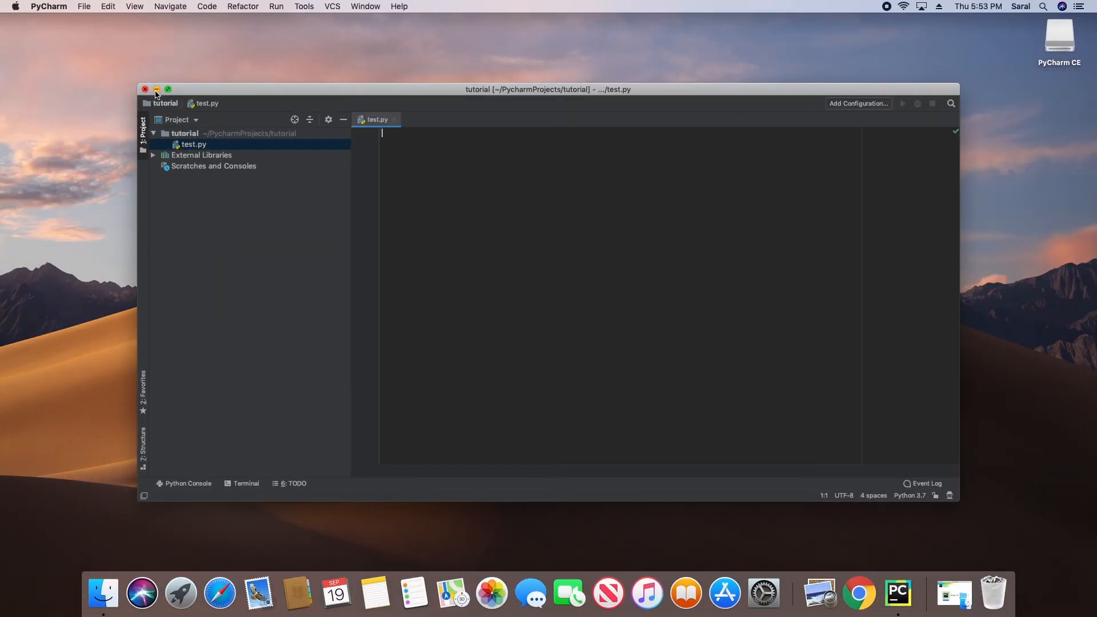